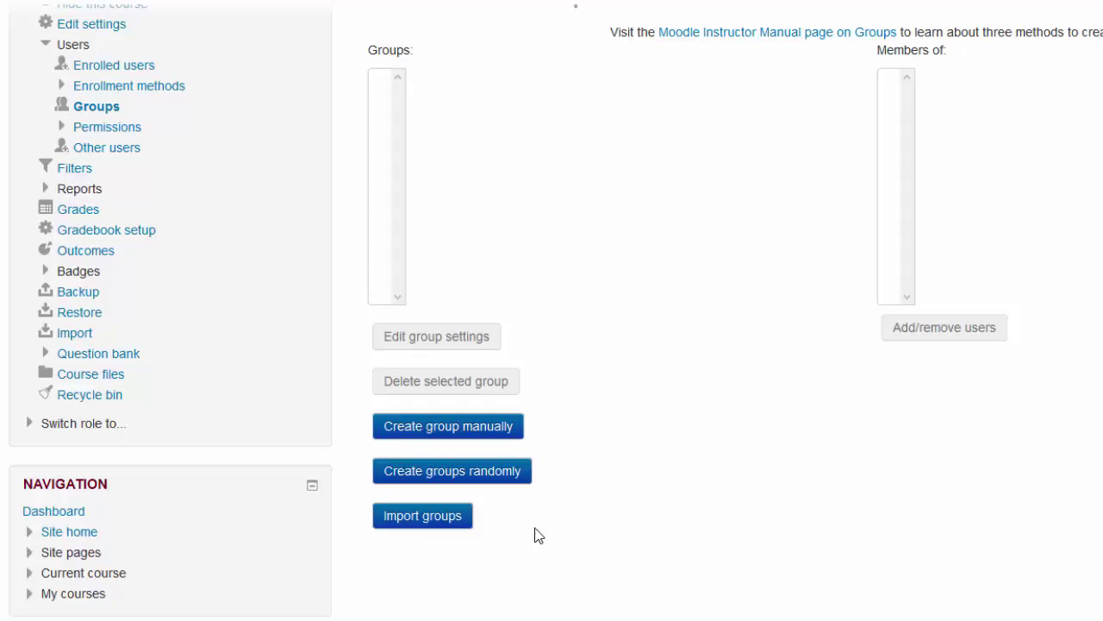
Manually create a course group named "Discussion Group 1" and save it.
left_click(470, 439)
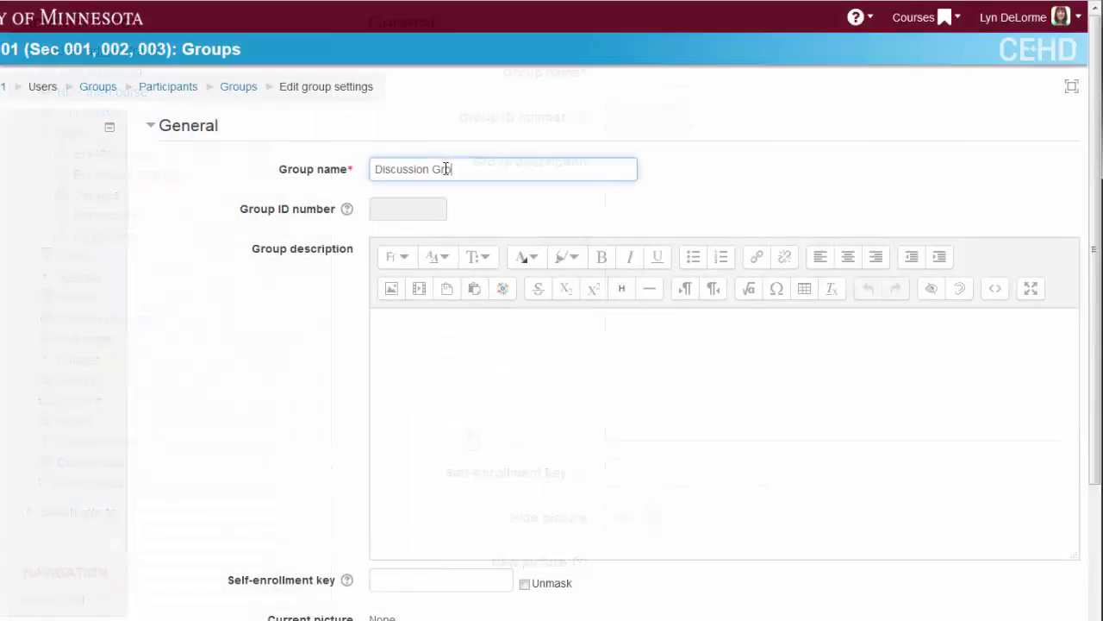
type("up 1")
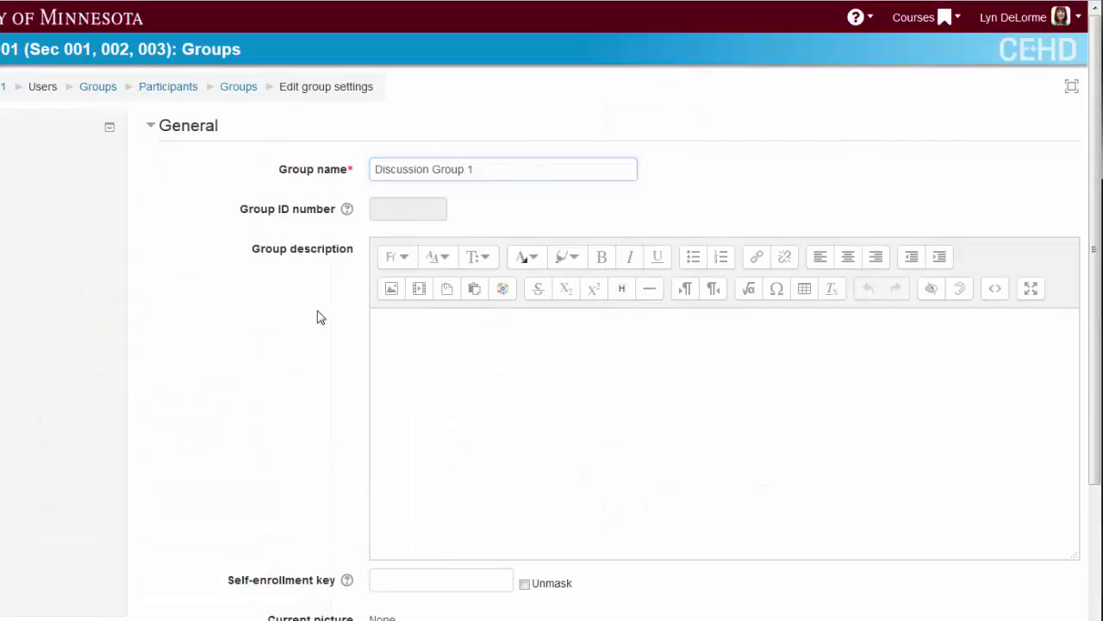
scroll(327, 336, "down", 4)
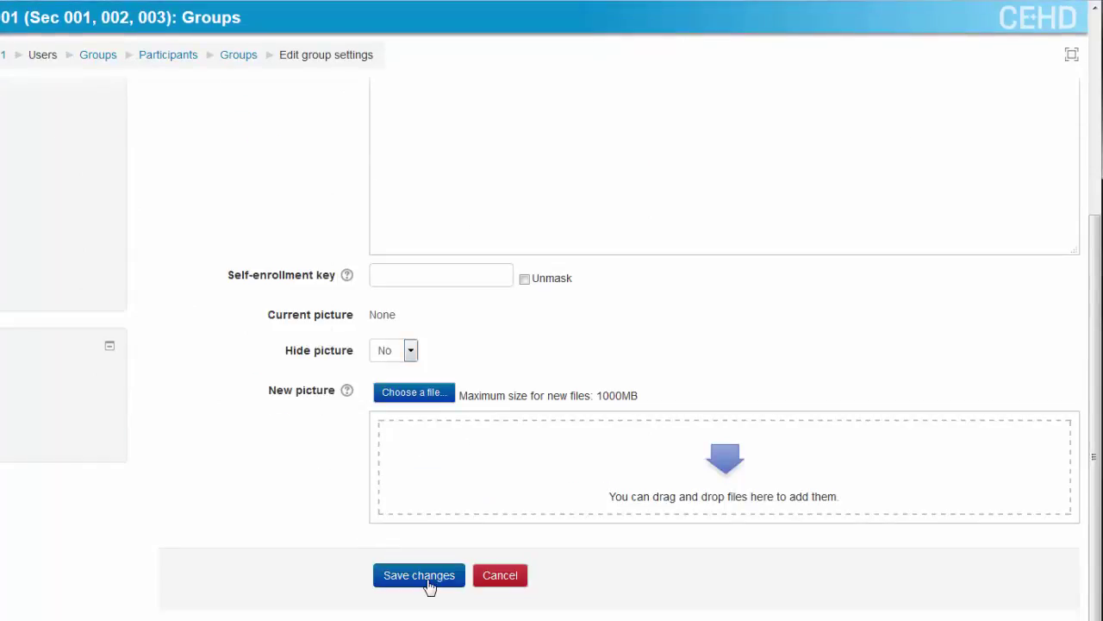
left_click(428, 582)
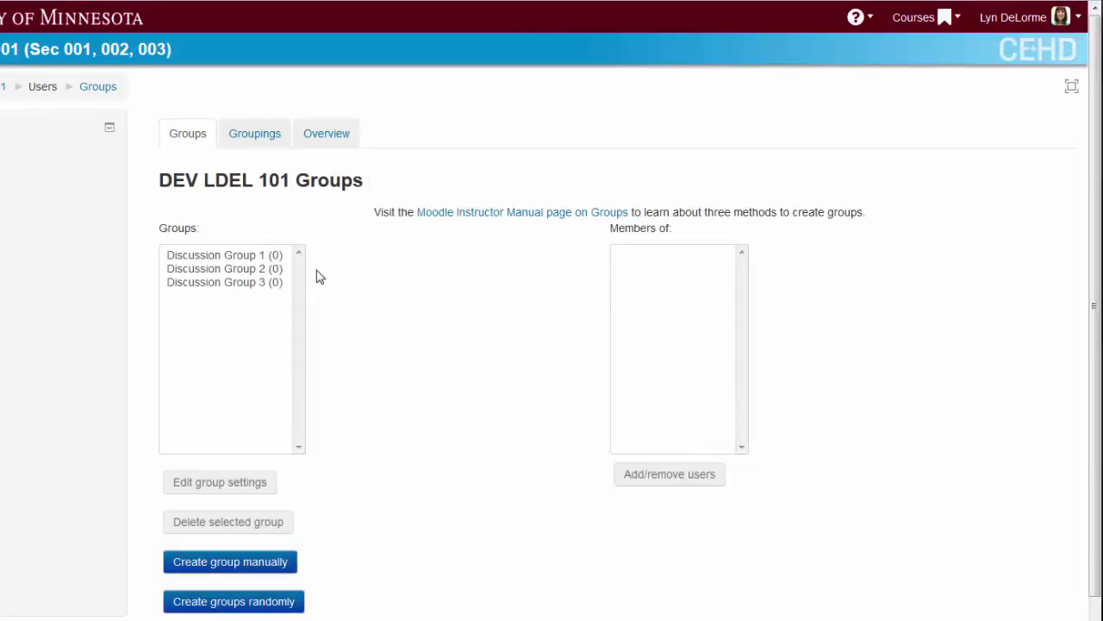
Add the first listed student and another student from the potential members to Discussion Group 1.
left_click(274, 255)
left_click(667, 474)
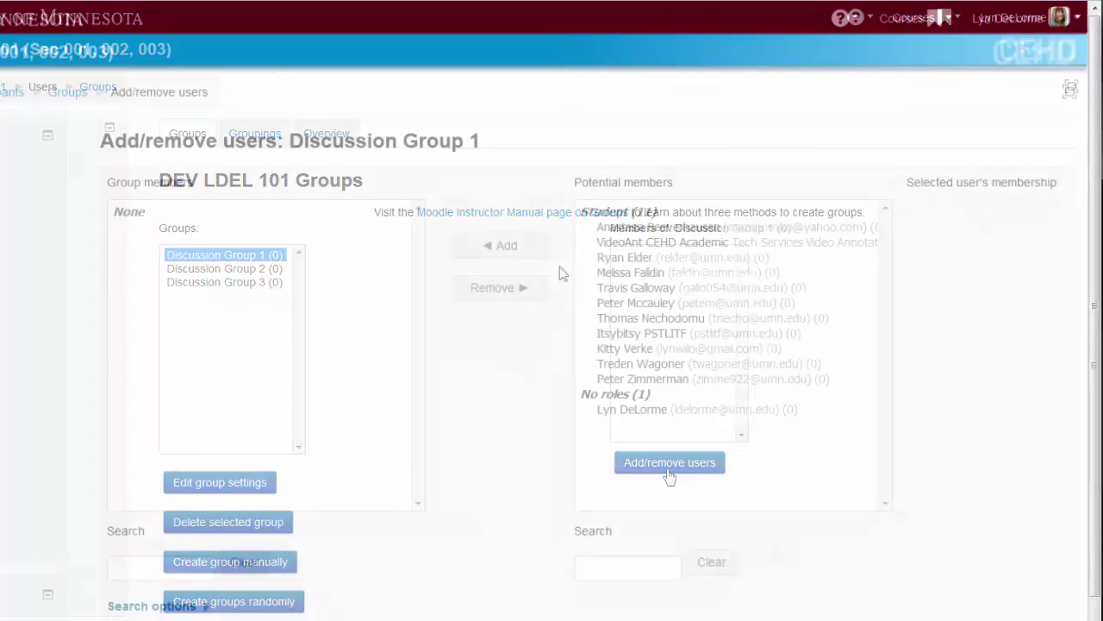
left_click(609, 229)
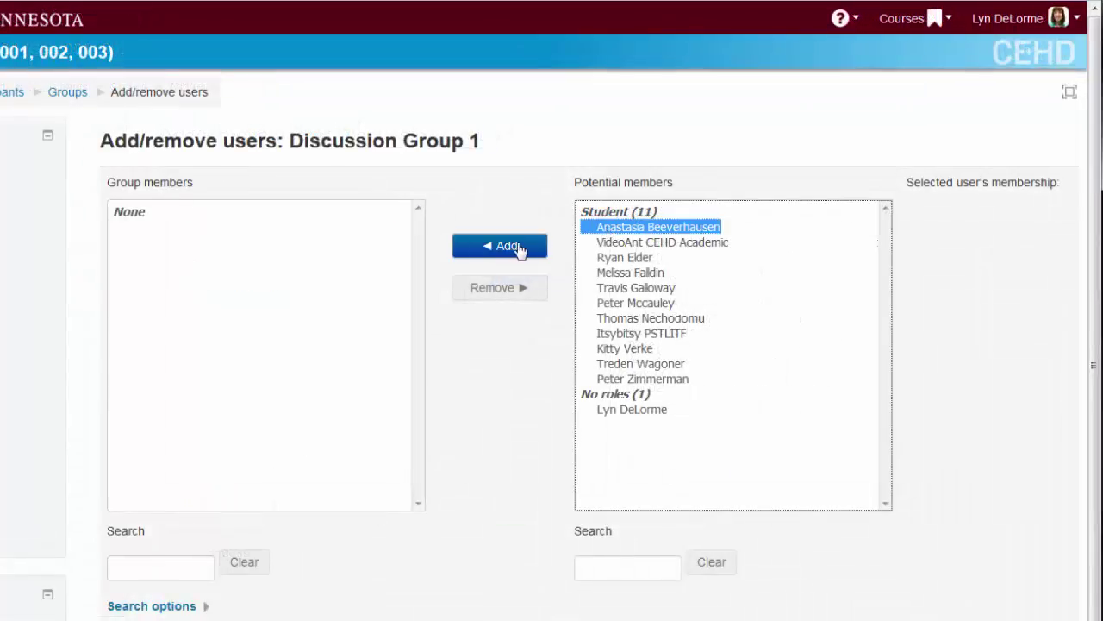
left_click(512, 249)
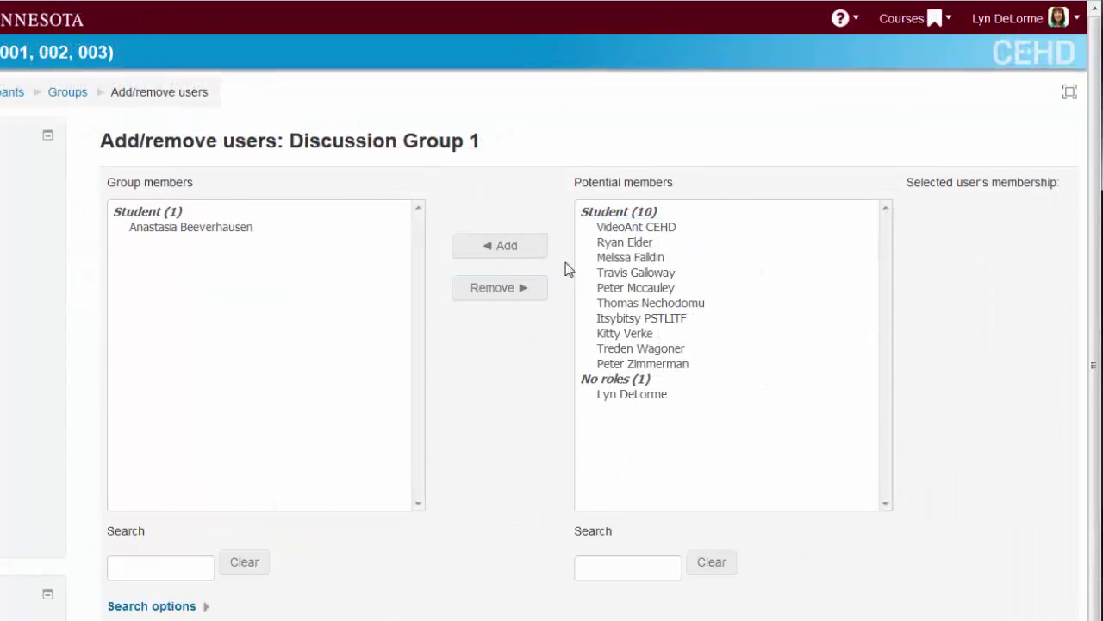
left_click(616, 334)
left_click(530, 250)
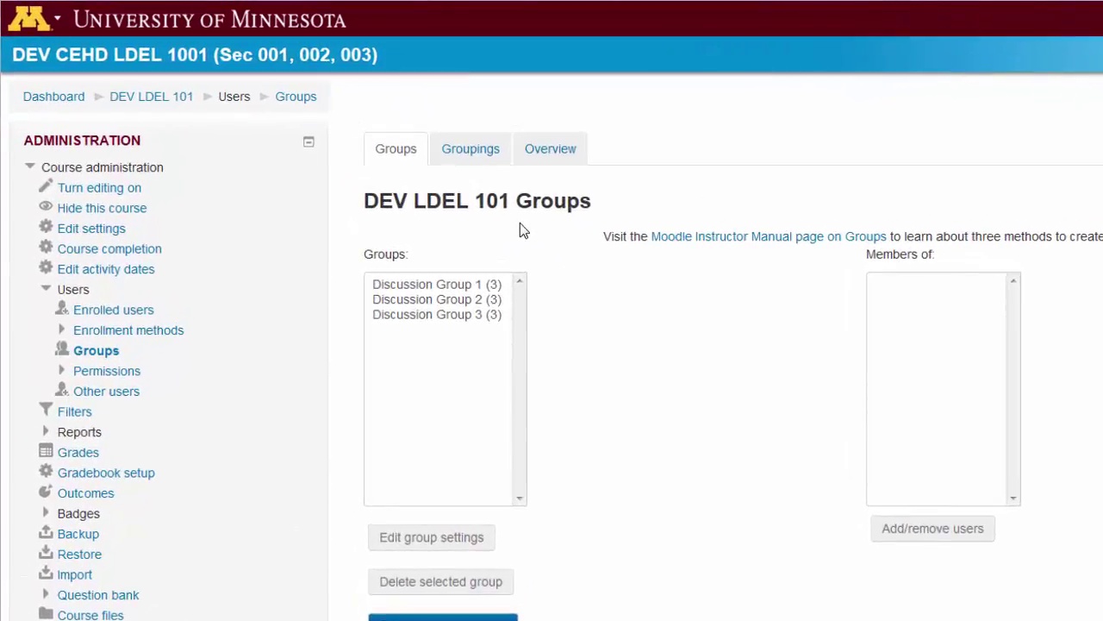
Create a grouping named "Discussion Groups" and save it.
left_click(468, 160)
left_click(435, 310)
type("scussion Groups")
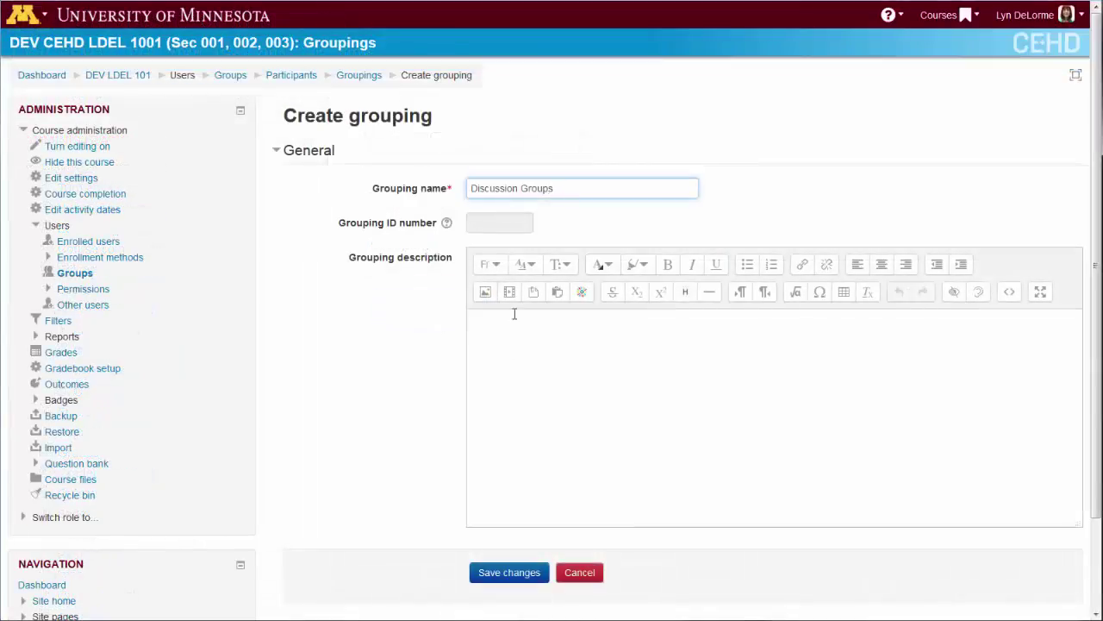
left_click(526, 574)
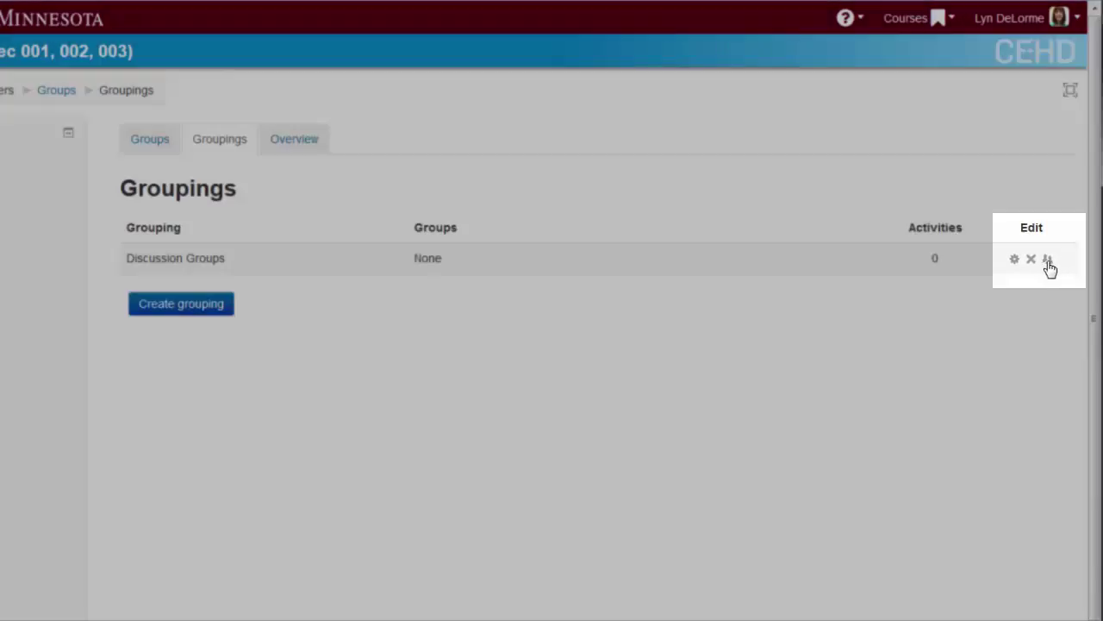
Add Discussion Group 1, Discussion Group 2 and Discussion Group 3 to the Discussion Groups grouping, and return to the groupings list.
left_click(1051, 249)
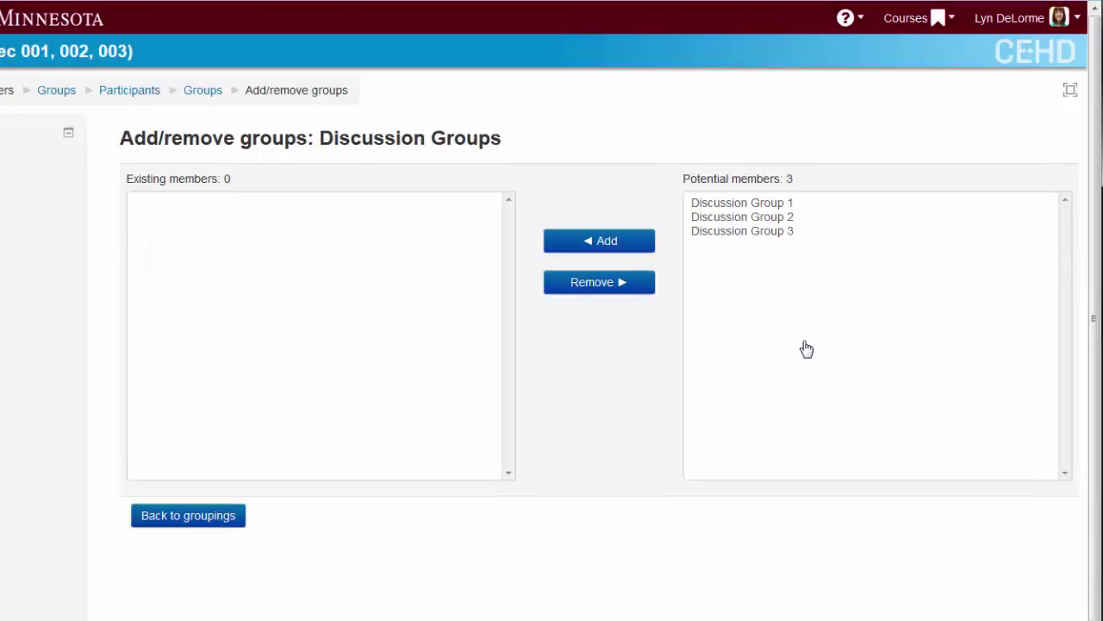
left_click(737, 205)
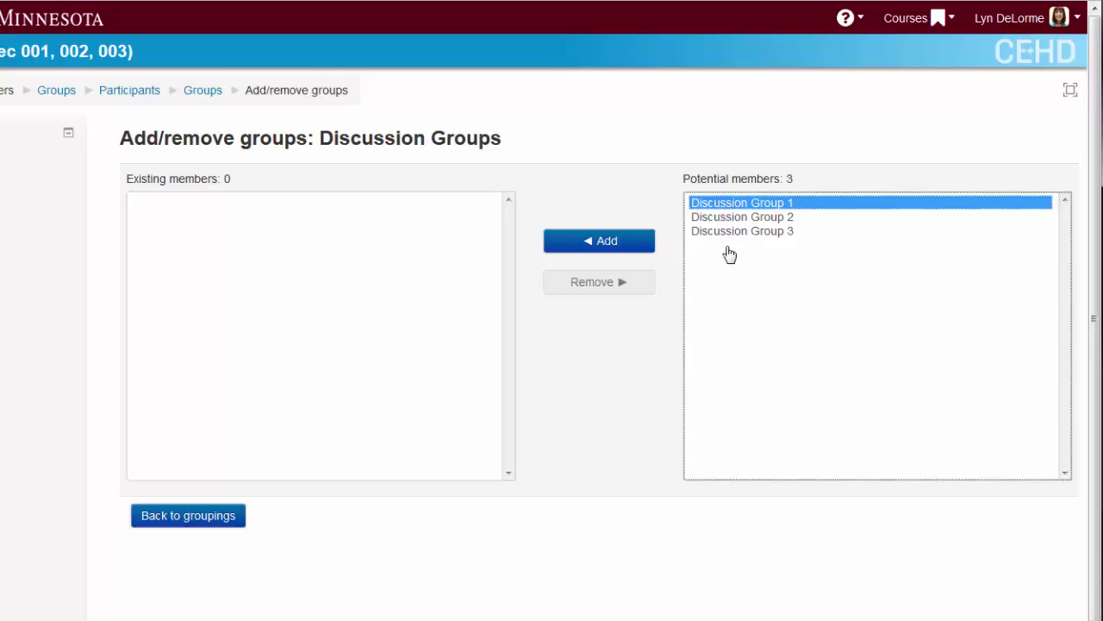
left_click(722, 231, "shift")
left_click(636, 241)
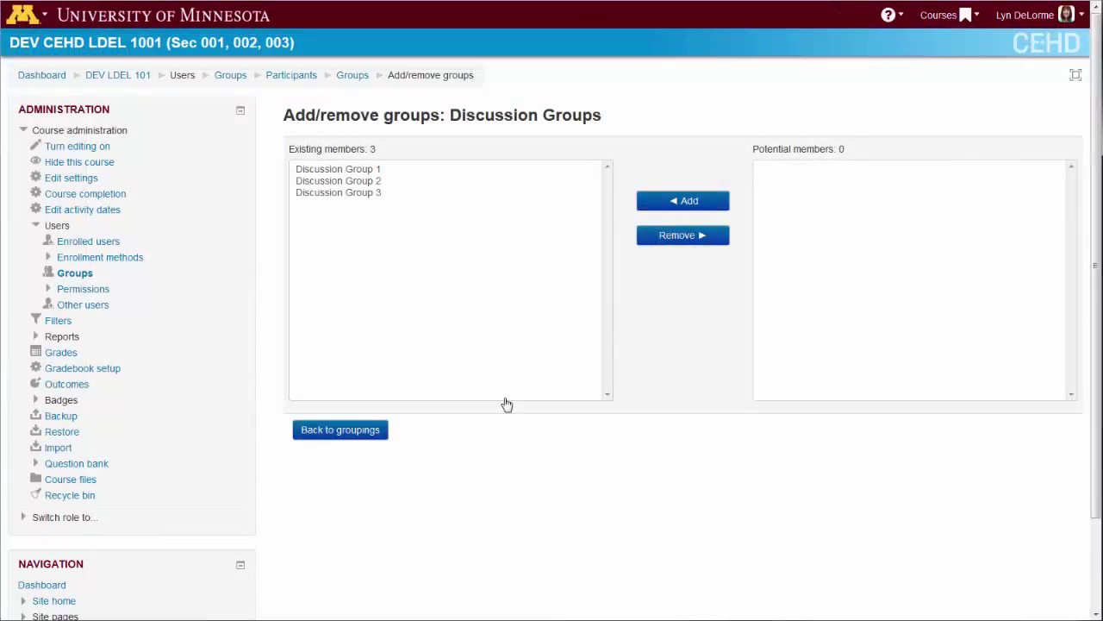
left_click(358, 437)
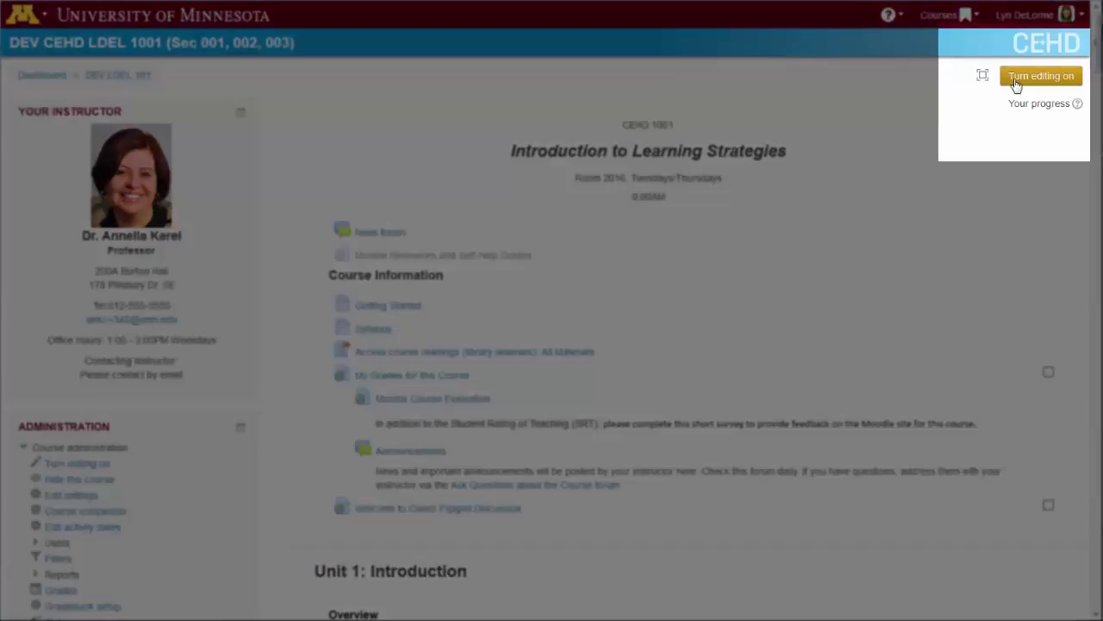
With course editing turned on, add a Forum activity to Unit 1: Introduction and name it "Small Group Discussions".
left_click(1012, 80)
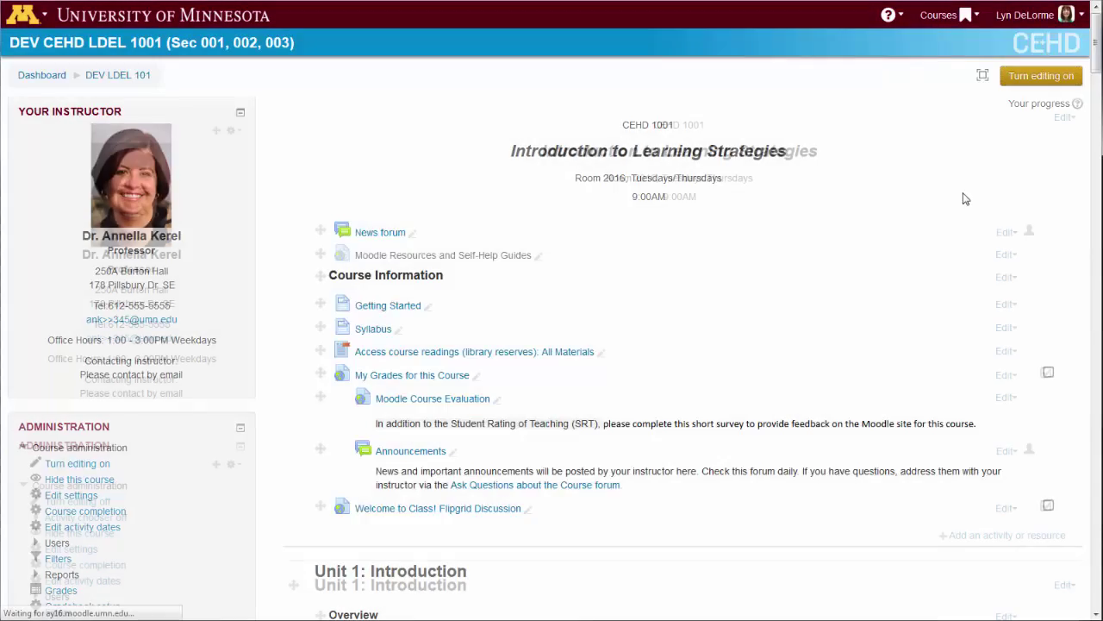
scroll(894, 198, "down", 7)
scroll(959, 275, "down", 3)
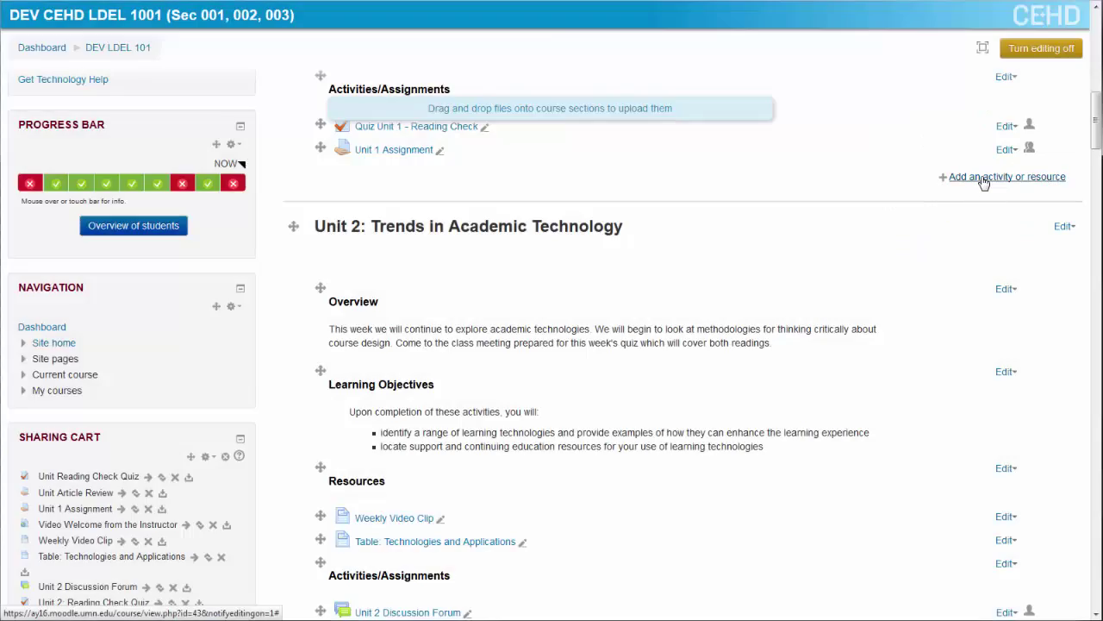
left_click(984, 177)
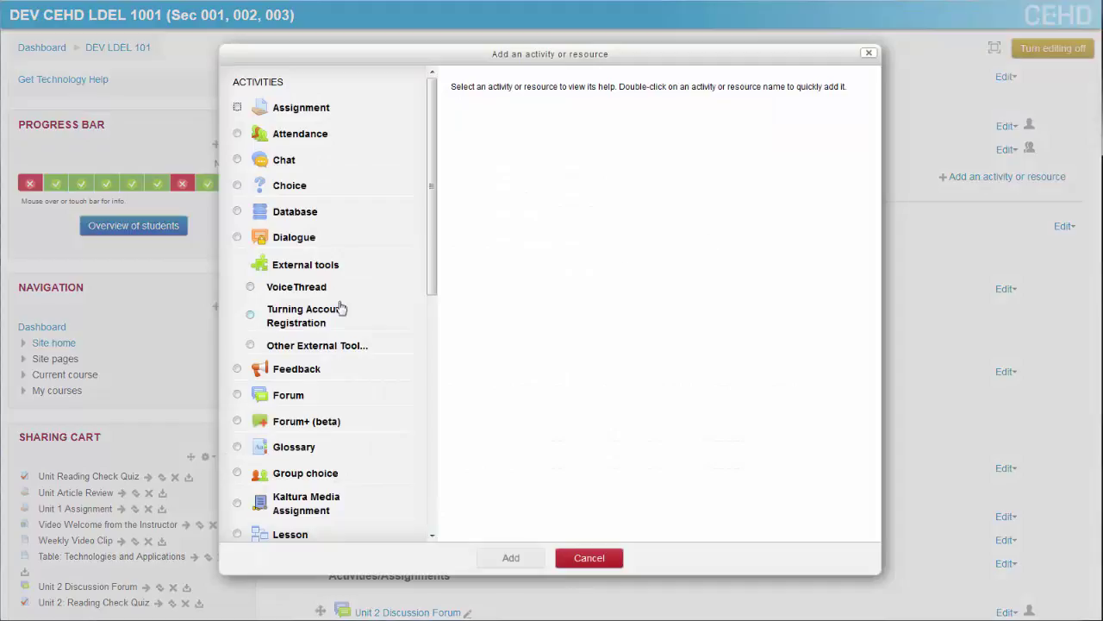
left_click(237, 395)
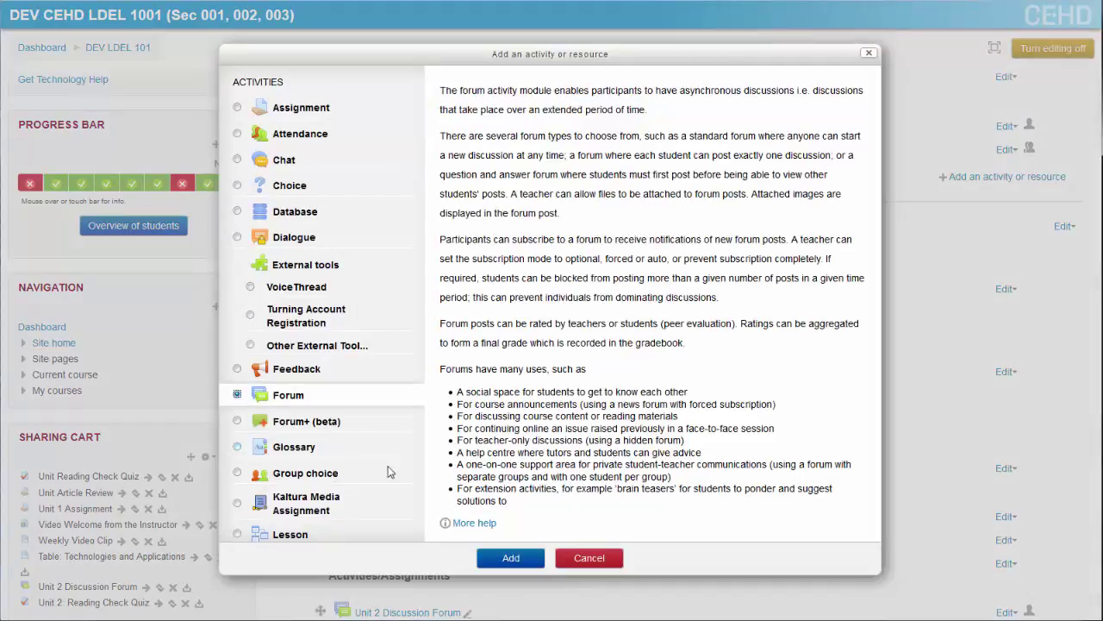
left_click(491, 560)
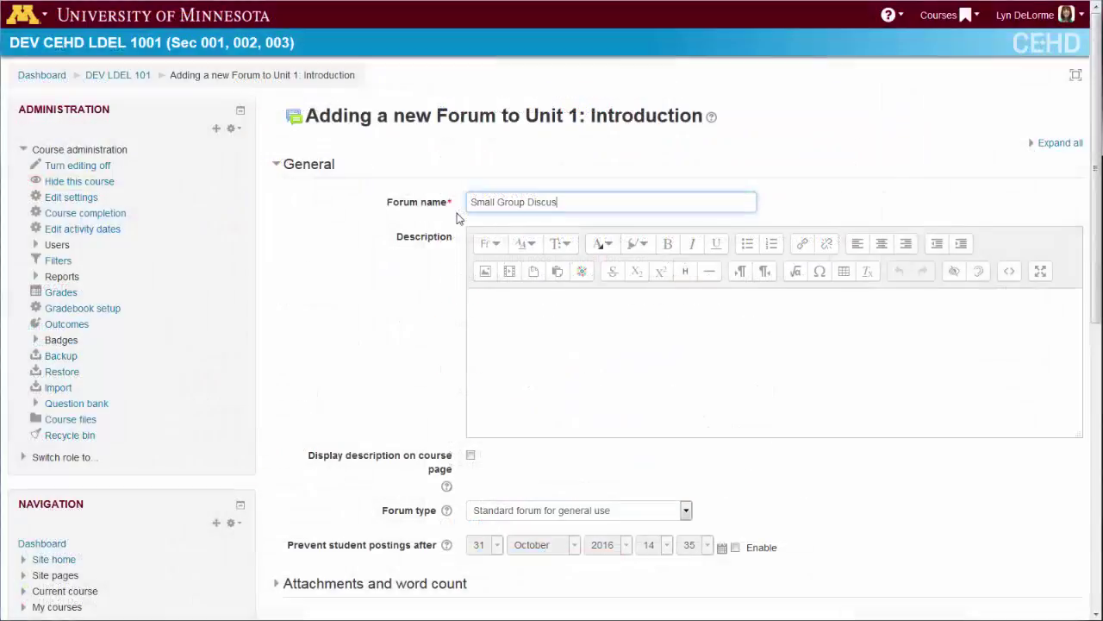
type("sions")
left_click(436, 298)
Set the forum's group mode to Separate groups and its grouping to Discussion Groups, saving and returning to the course.
scroll(436, 313, "down", 2)
scroll(436, 313, "down", 3)
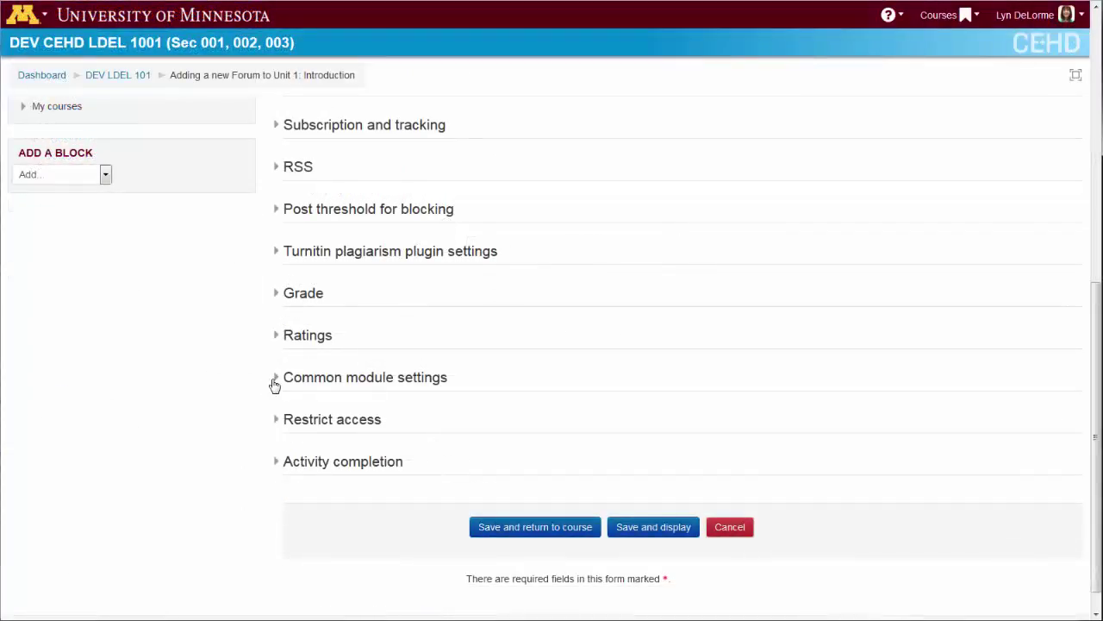
left_click(275, 381)
scroll(259, 387, "down", 4)
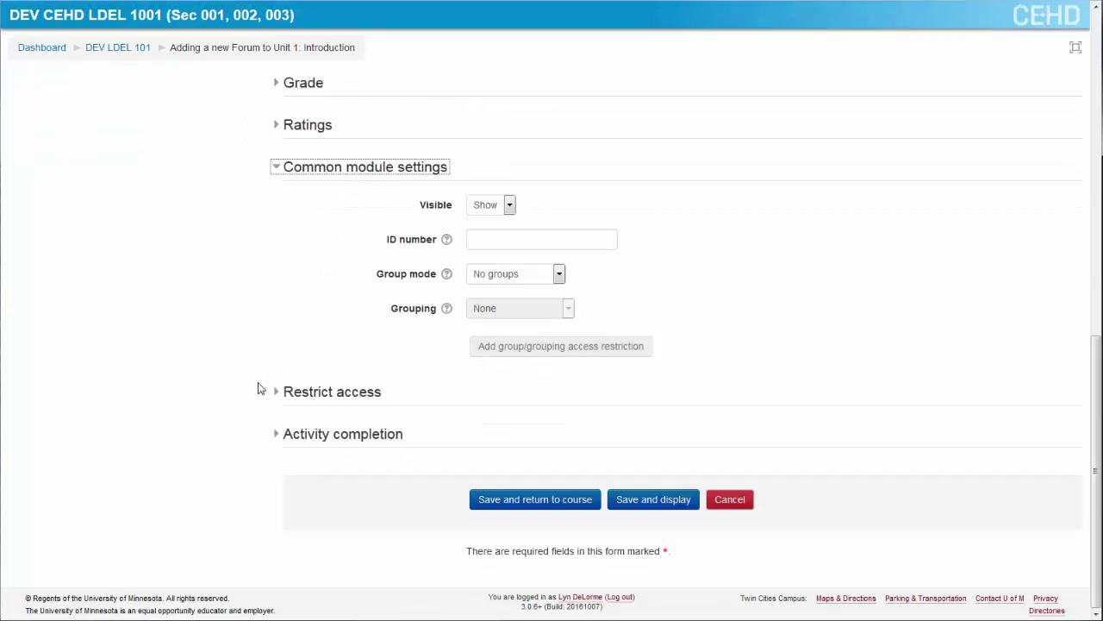
left_click(559, 273)
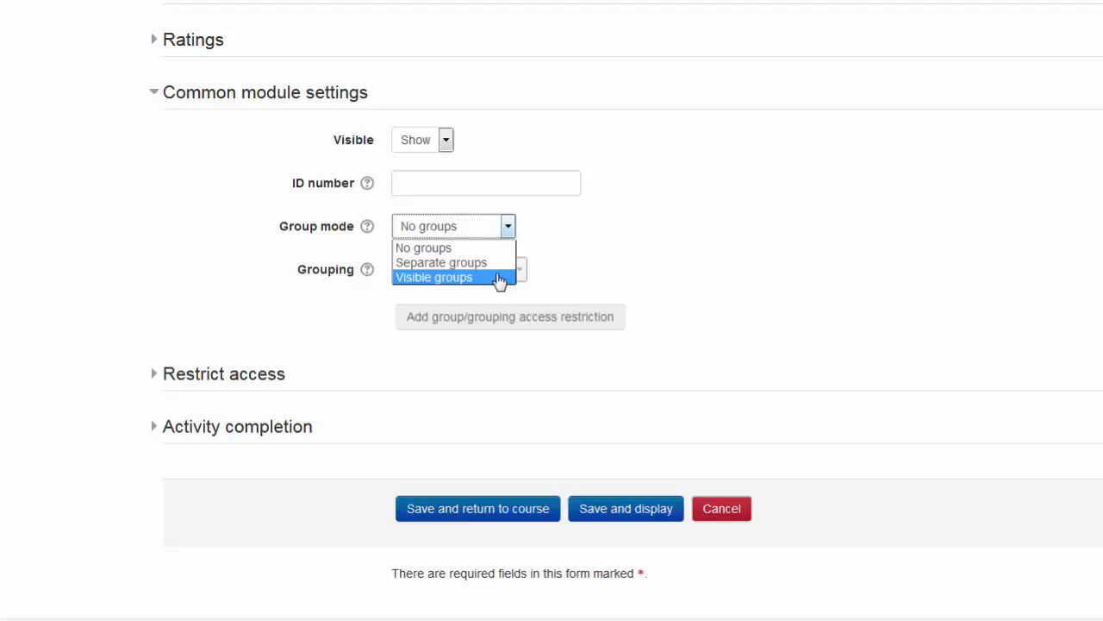
left_click(496, 263)
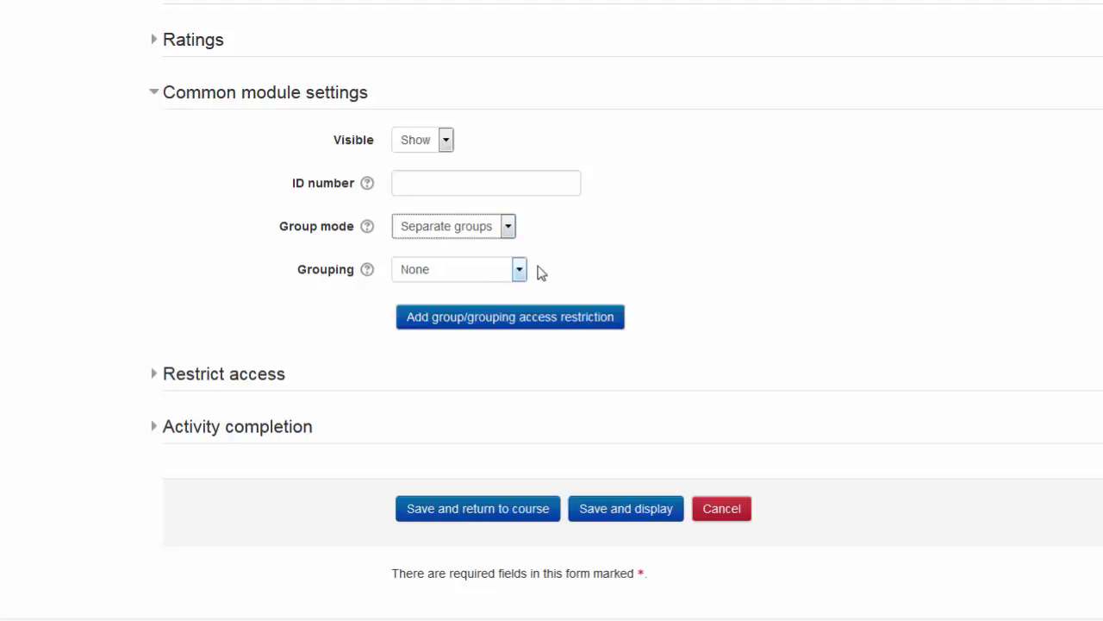
left_click(519, 272)
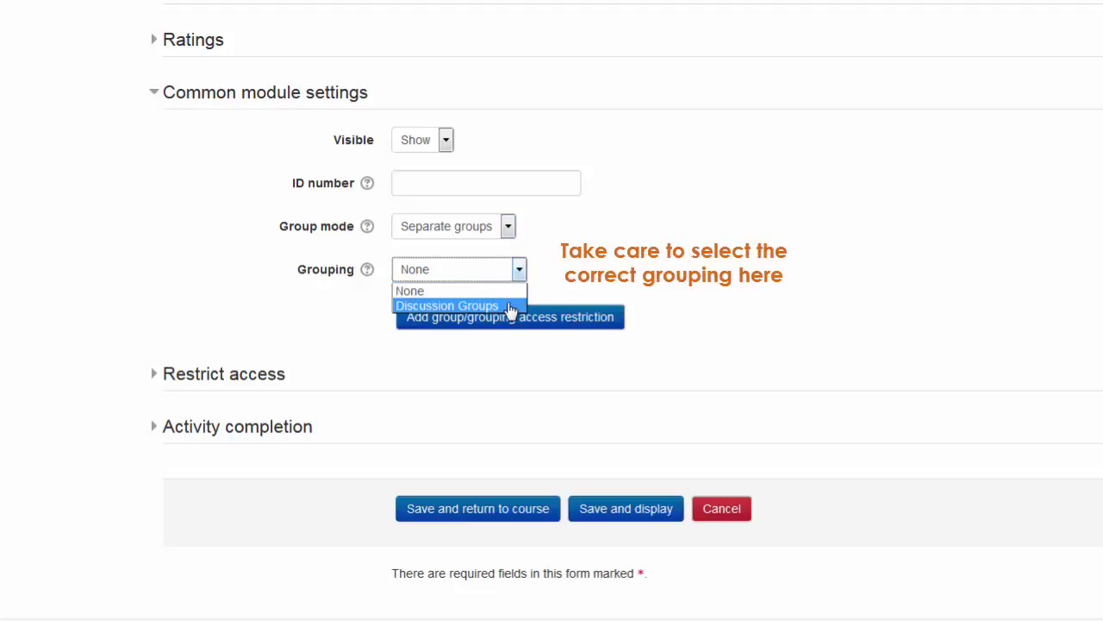
left_click(509, 305)
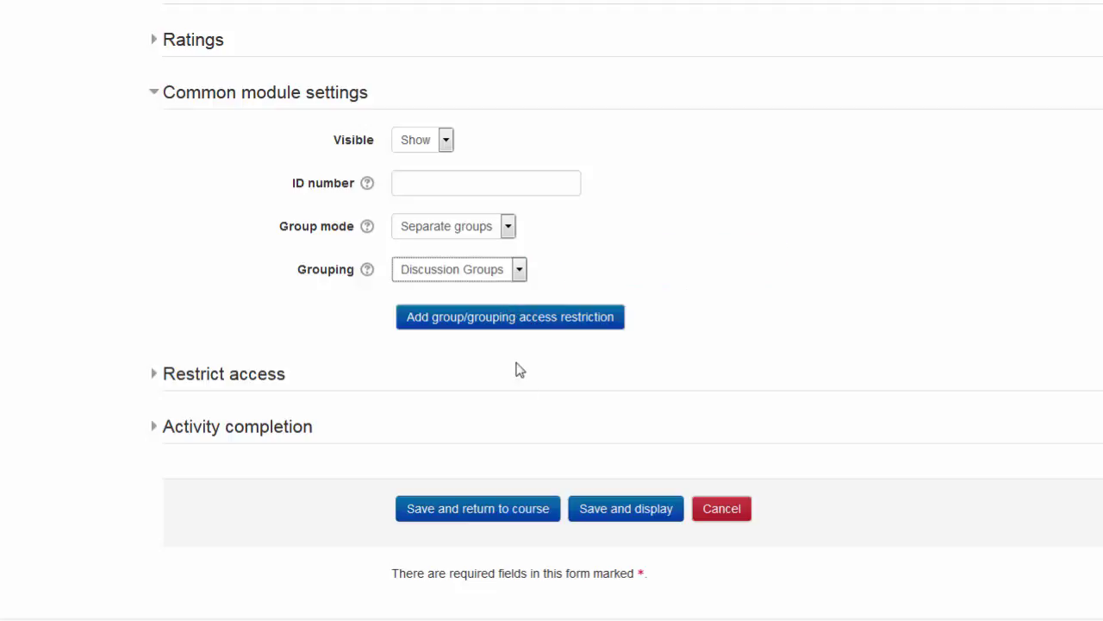
left_click(522, 510)
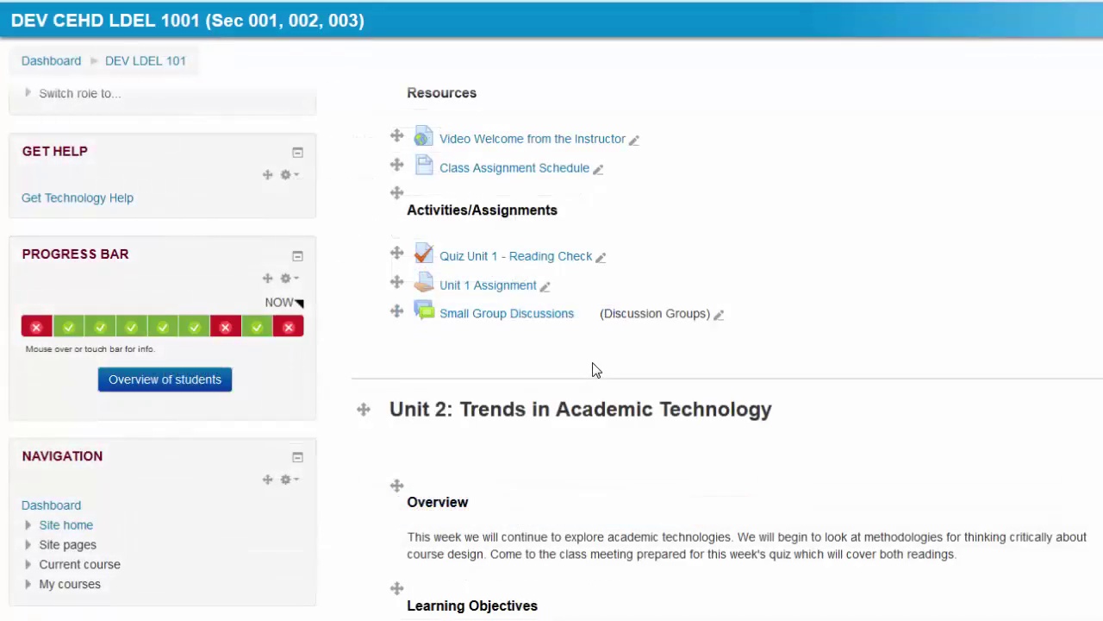
Open the Small Group Discussions forum and switch its group view to Discussion Group 1.
left_click(547, 316)
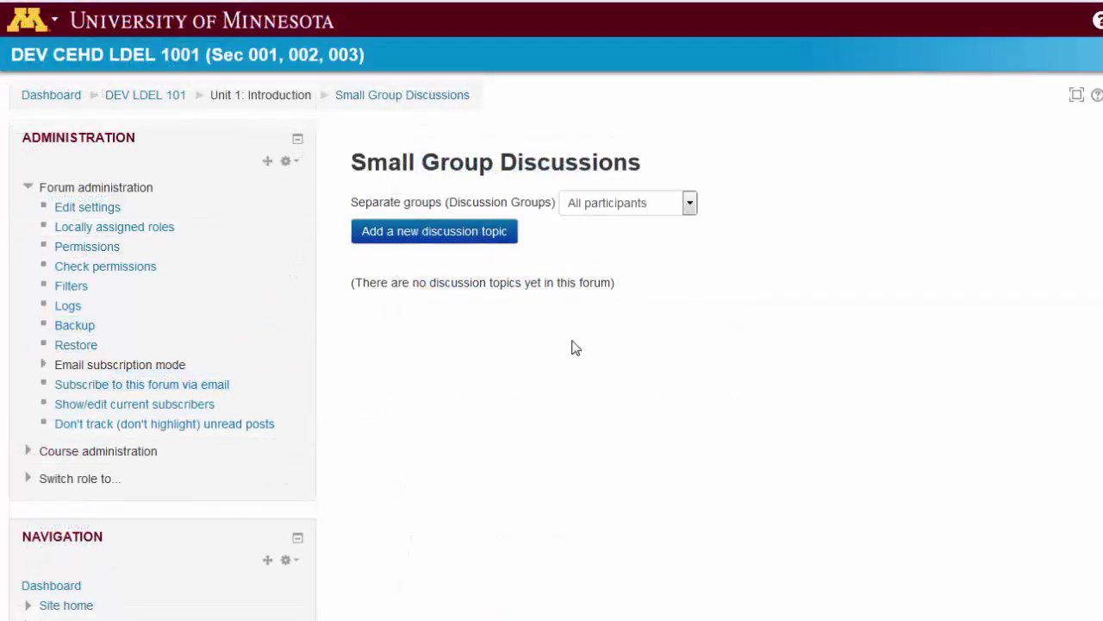
left_click(689, 207)
left_click(683, 239)
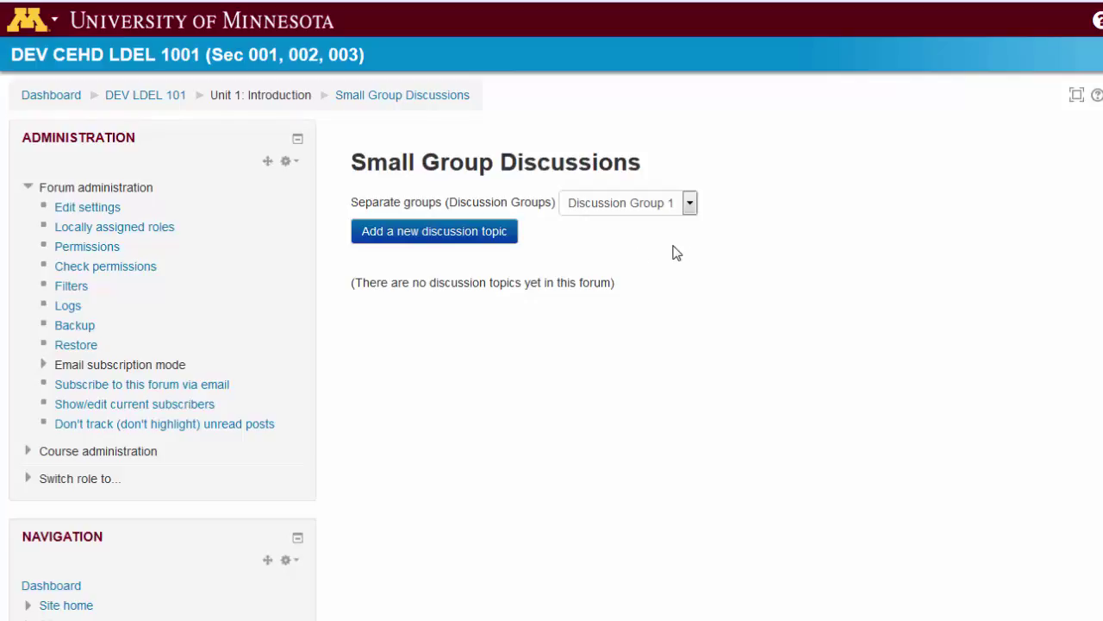
Add a "Discussion Starter" topic for Discussion Group 1 with the prompt about the documentary How Technology Will Change Our Lives, and save it.
left_click(486, 240)
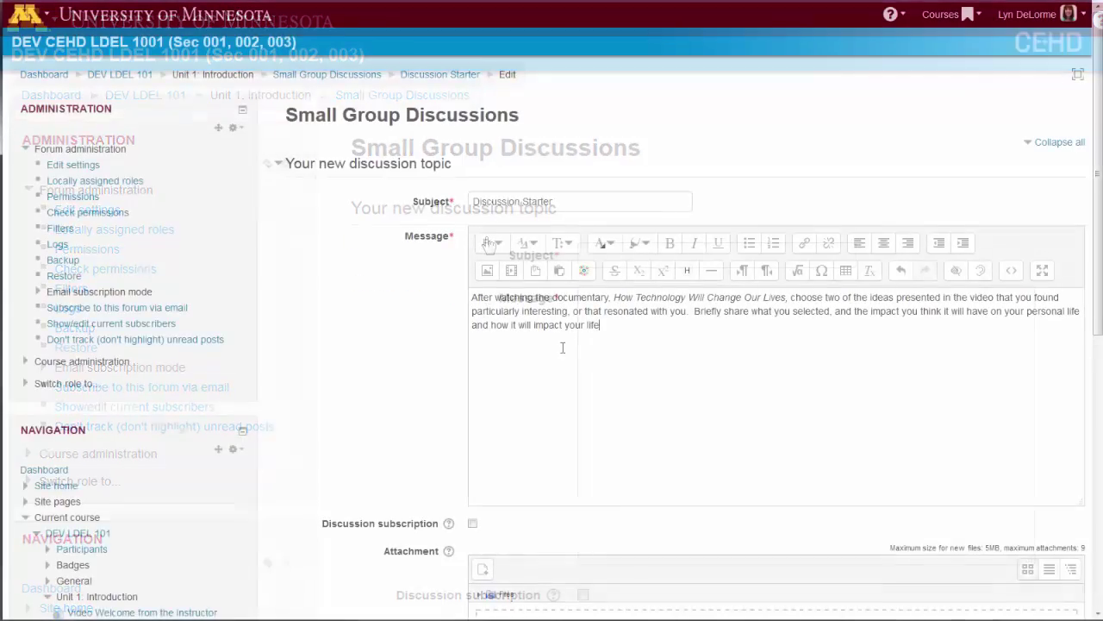
type("as an educator.")
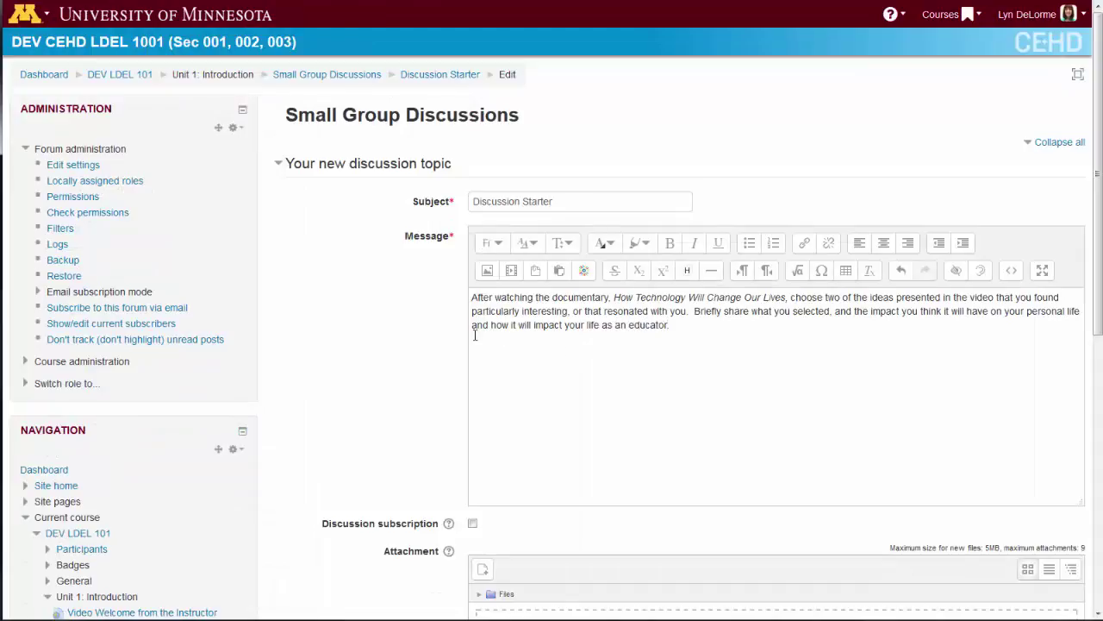
scroll(454, 362, "down", 4)
scroll(454, 382, "down", 2)
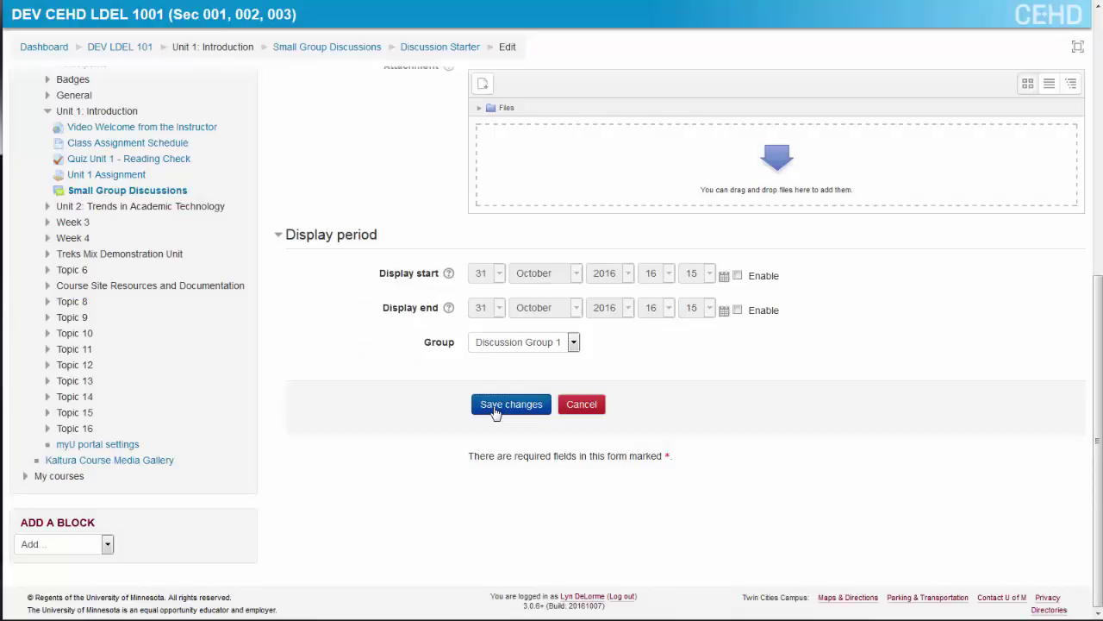
left_click(511, 404)
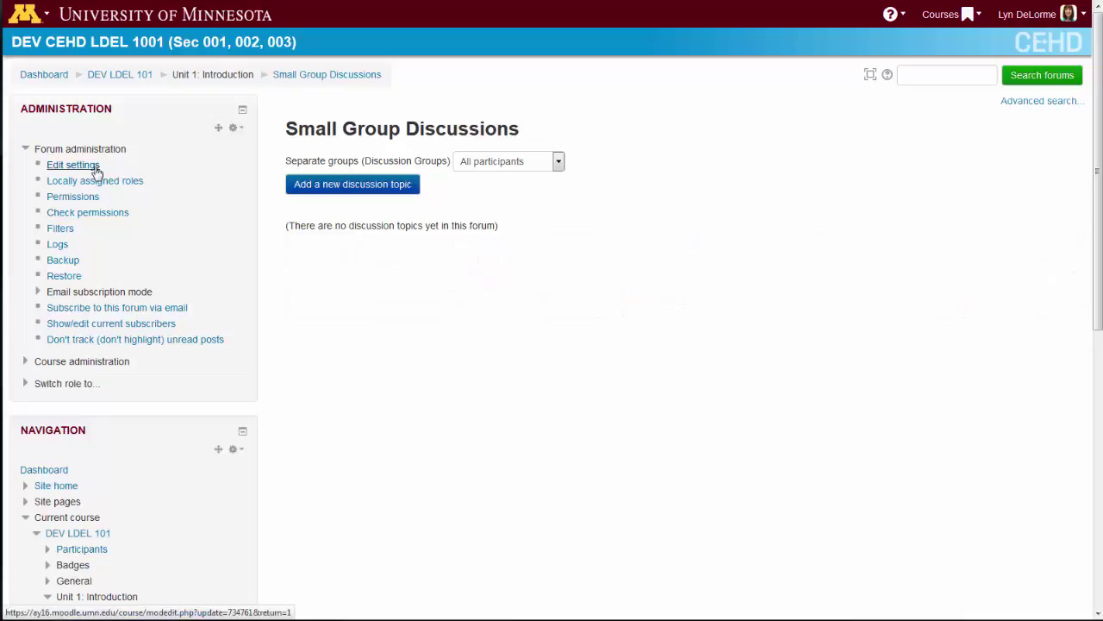
Enter the prompt about the documentary How Technology Will Change Our Lives as the forum's description and save the forum settings.
left_click(74, 164)
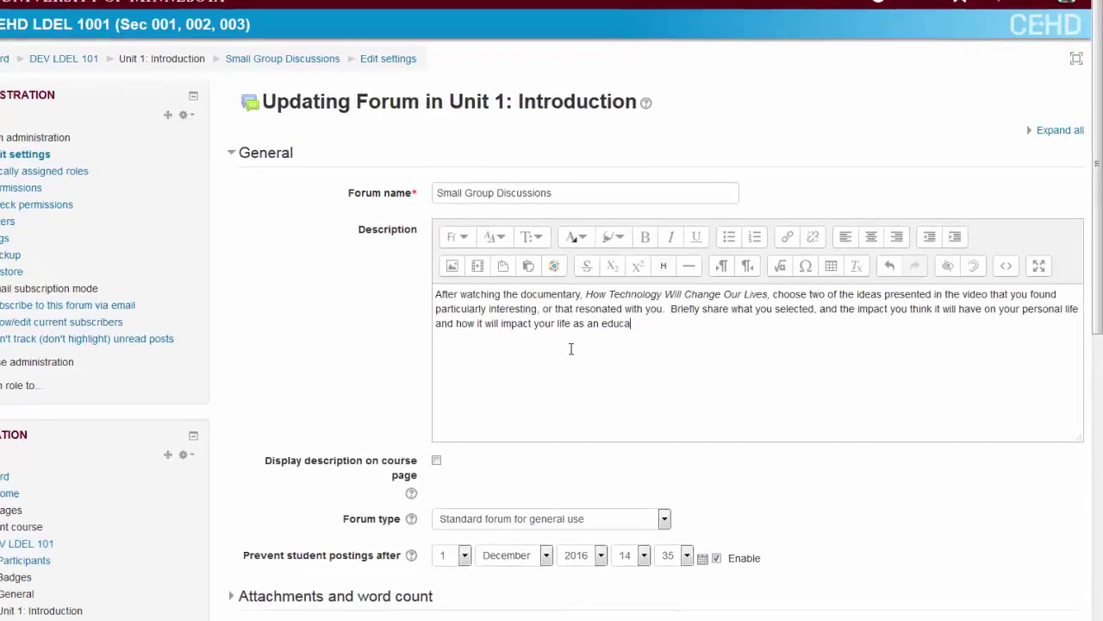
type("tor.")
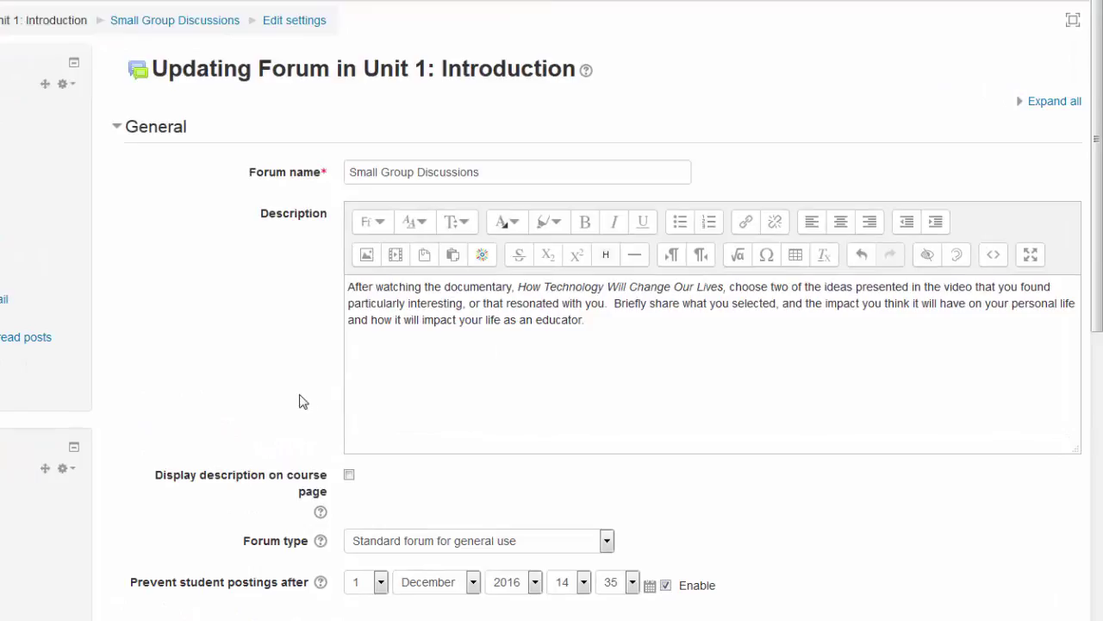
scroll(302, 401, "down", 7)
left_click(399, 534)
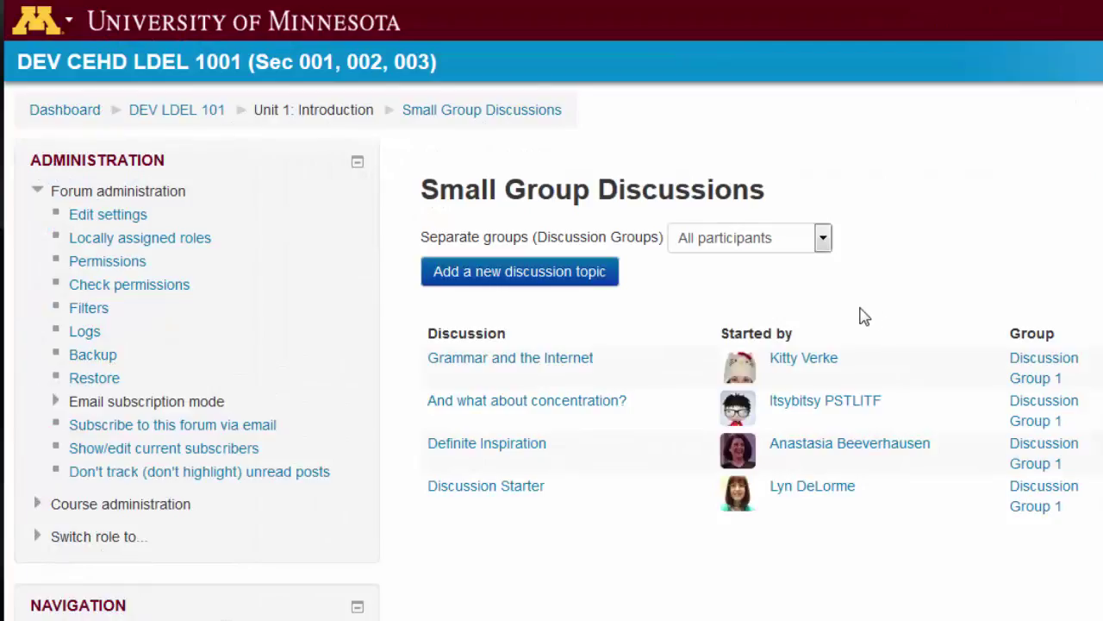
Open the forum's list of separate groups to choose whose discussions are shown.
left_click(823, 244)
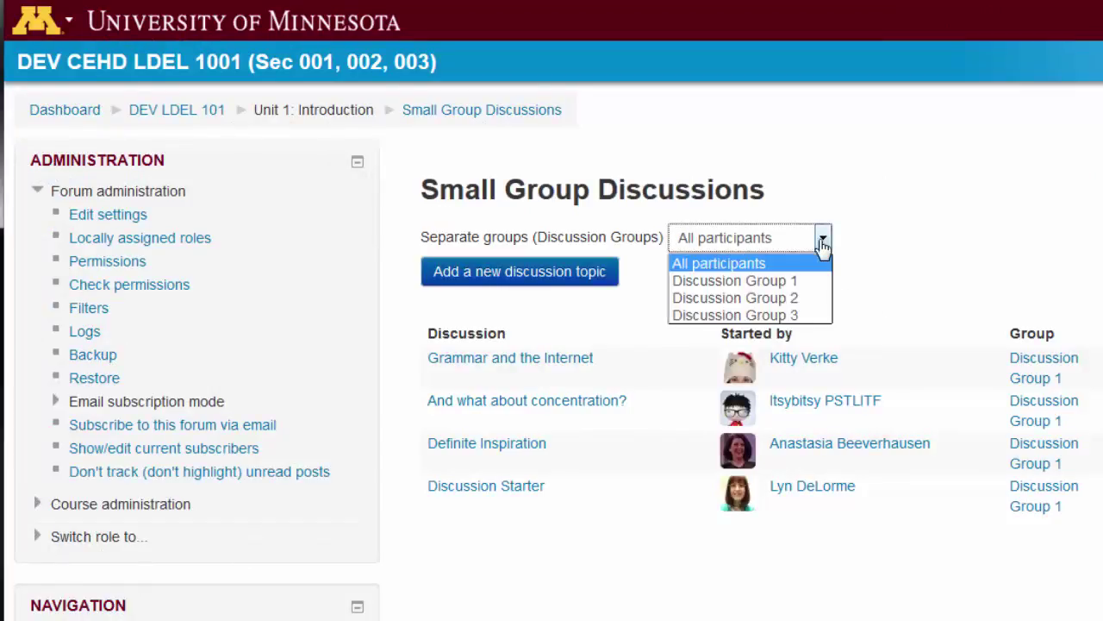